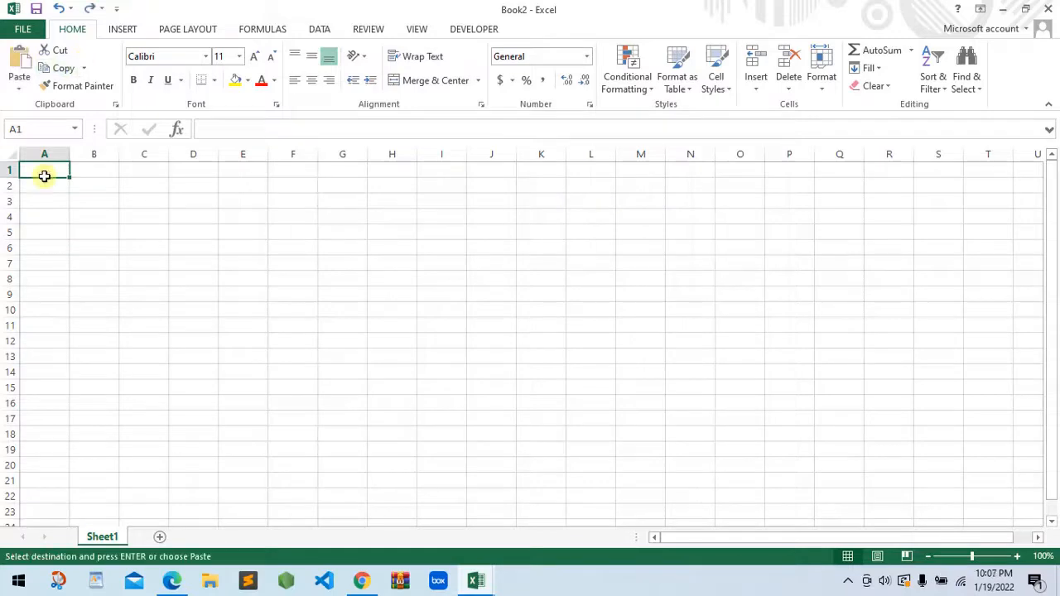
# Enter the headers ID, EMRI, MBIEMRI, ATESIA, MEMESIA, GJINIA and MESATARJA across cells A1 to G1
pyautogui.write('ID')
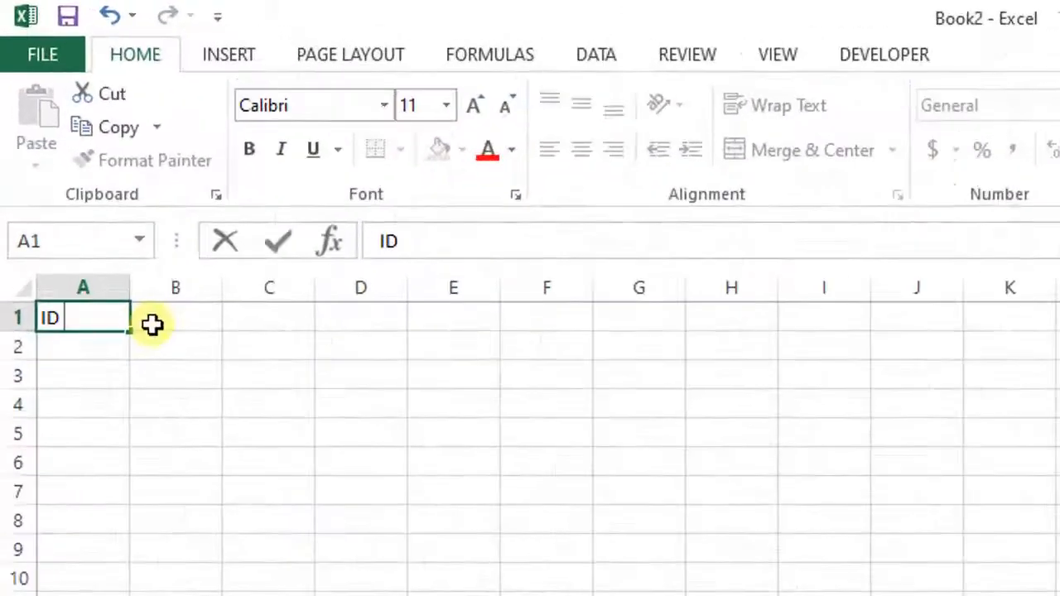
pyautogui.click(153, 325)
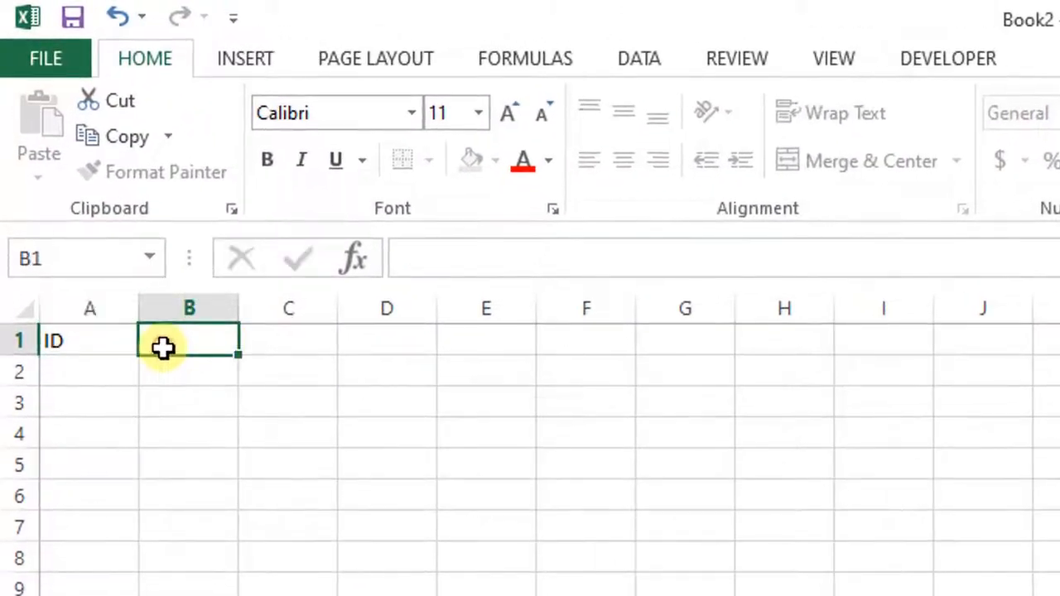
pyautogui.write('EMRI')
pyautogui.click(244, 324)
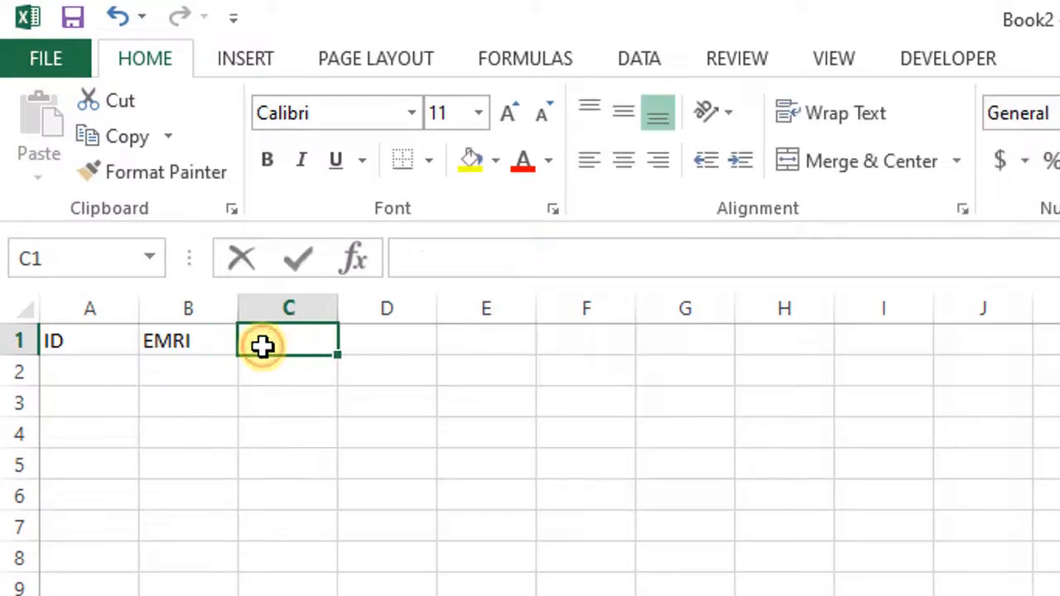
pyautogui.write('MBIEMRI')
pyautogui.click(386, 340)
pyautogui.write('ATESIA')
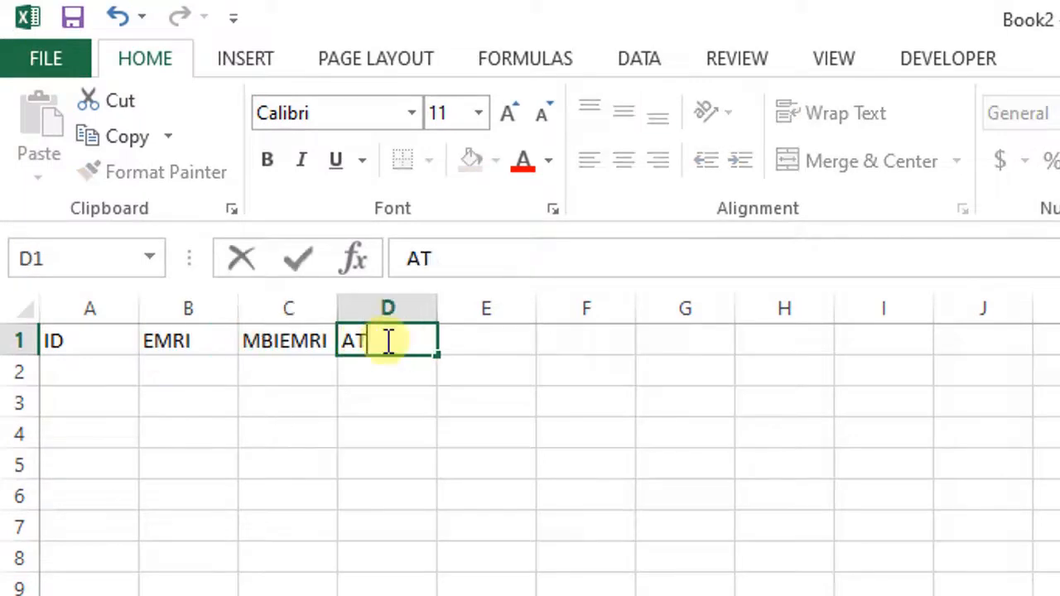
pyautogui.click(489, 341)
pyautogui.write('MEMESIA')
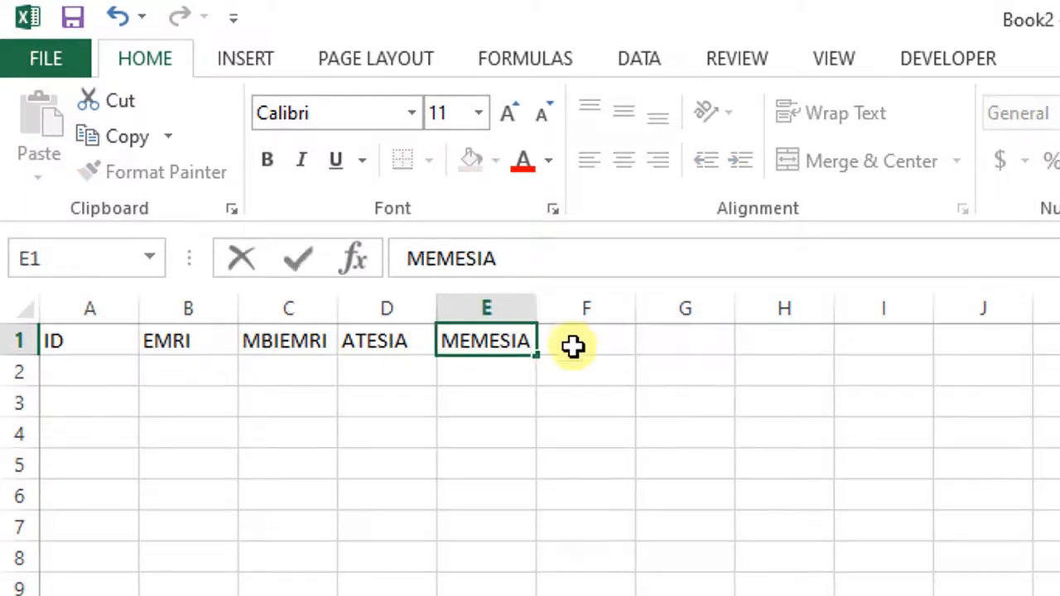
pyautogui.click(572, 342)
pyautogui.write('GJINIA')
pyautogui.click(668, 340)
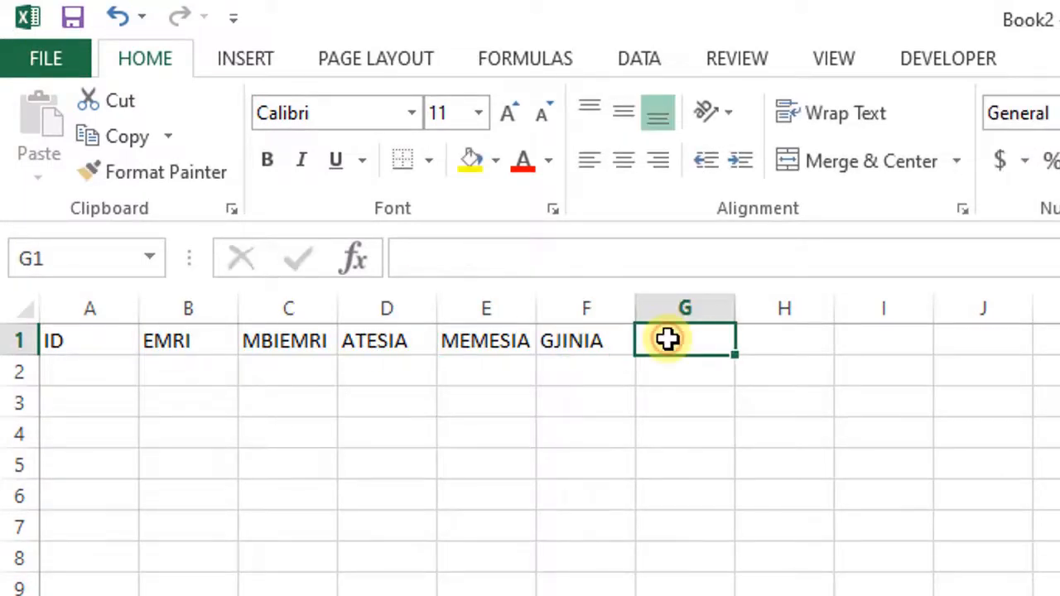
pyautogui.write('ME')
pyautogui.write('SATARJA')
# Paste the copied student records below the headers, starting at cell A2
pyautogui.click(89, 371)
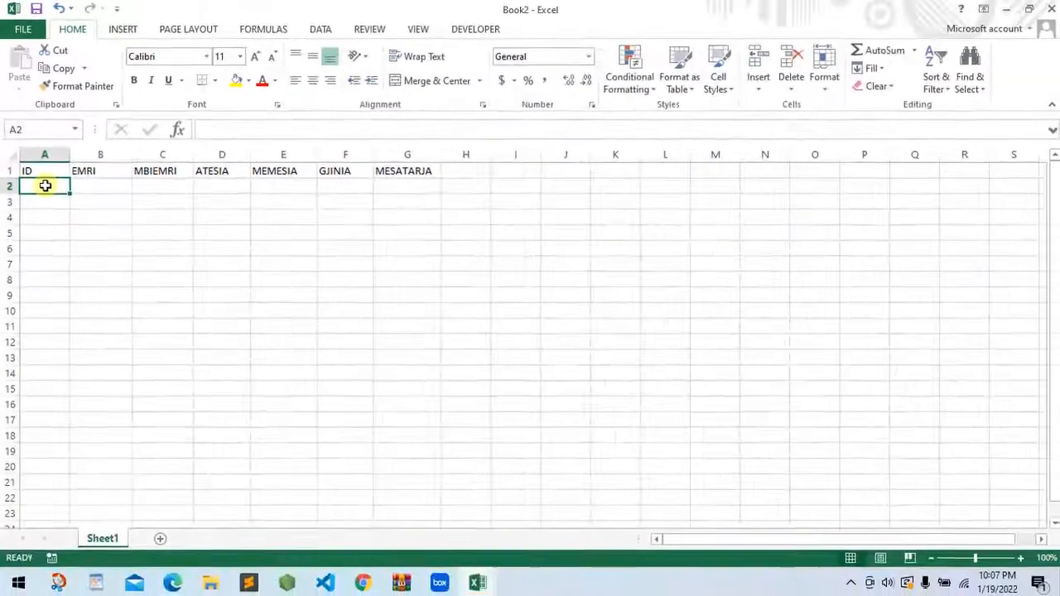
pyautogui.click(513, 226)
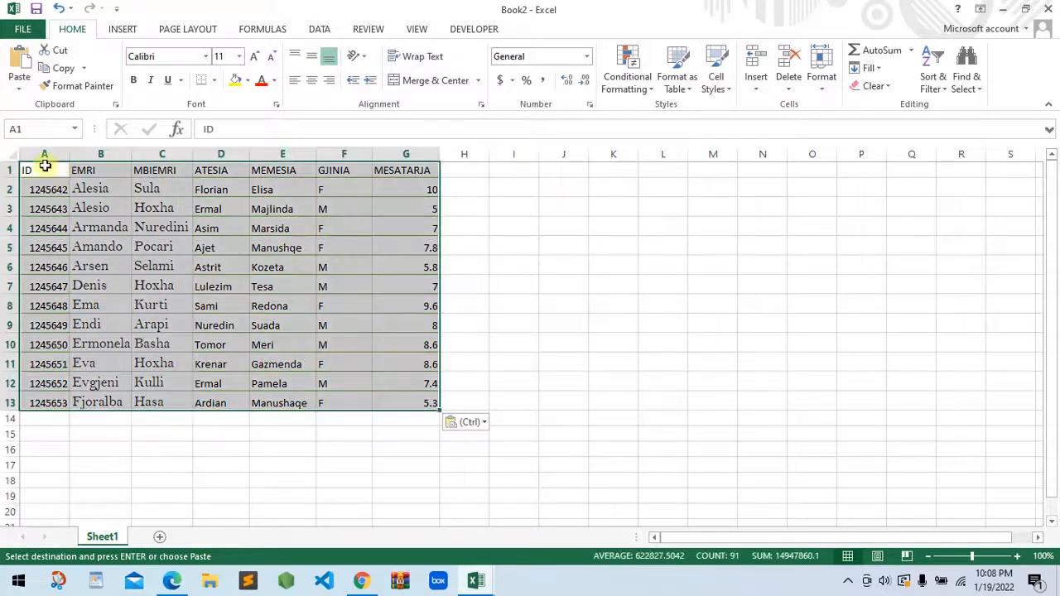
# Format the range A1:G13 as a table with a blue header style, keeping the first row as headers
pyautogui.click(44, 166)
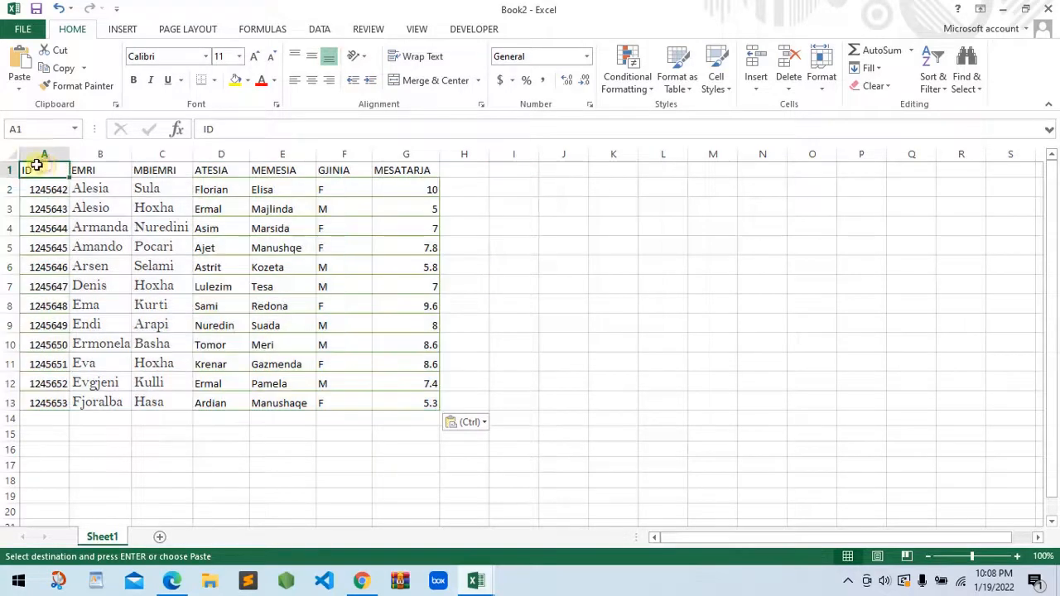
pyautogui.moveTo(29, 168); pyautogui.dragTo(422, 397)
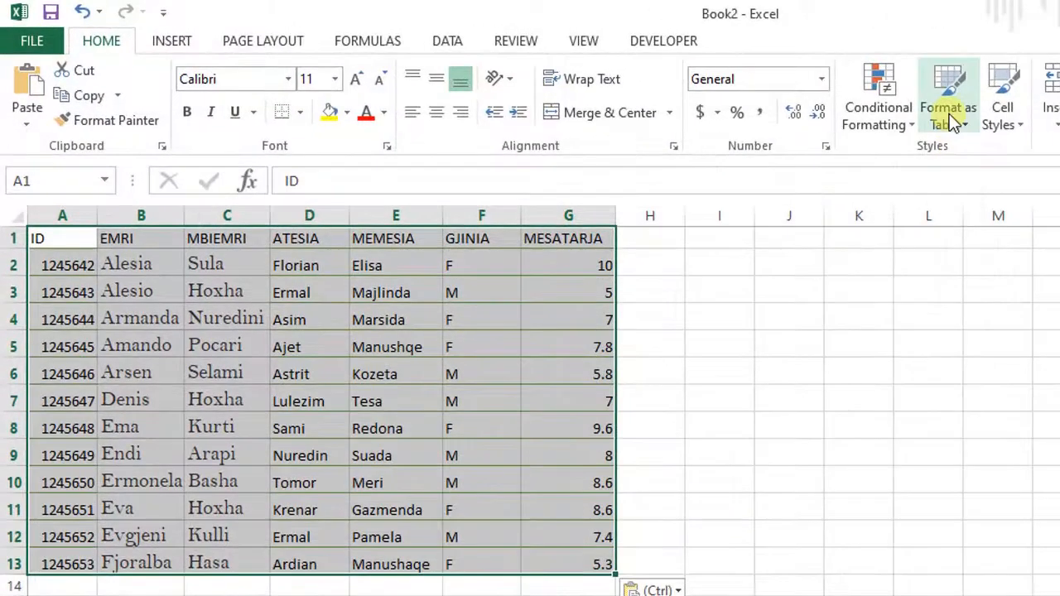
pyautogui.click(953, 109)
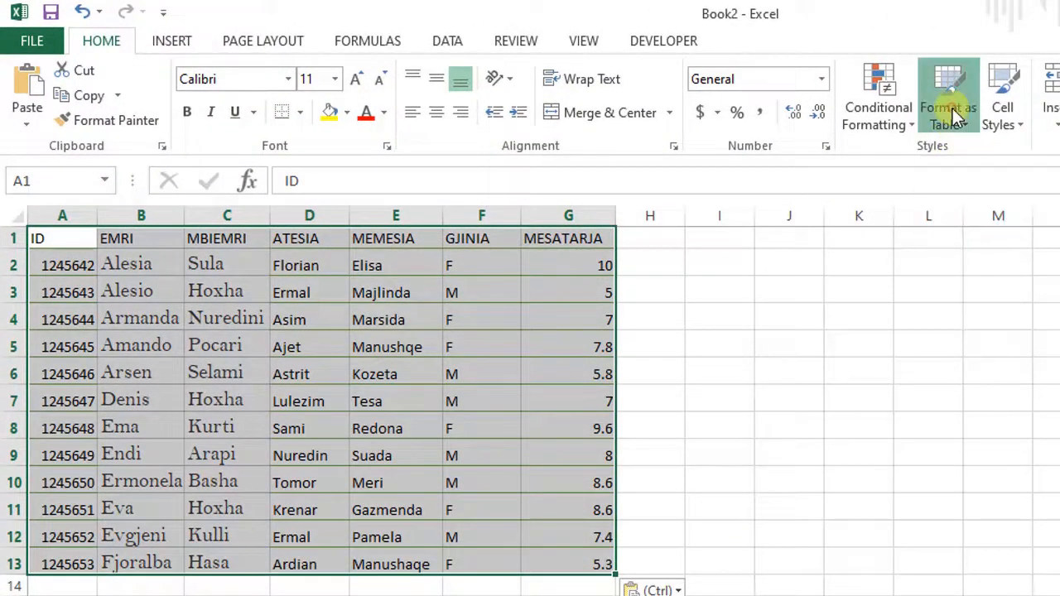
pyautogui.click(958, 189)
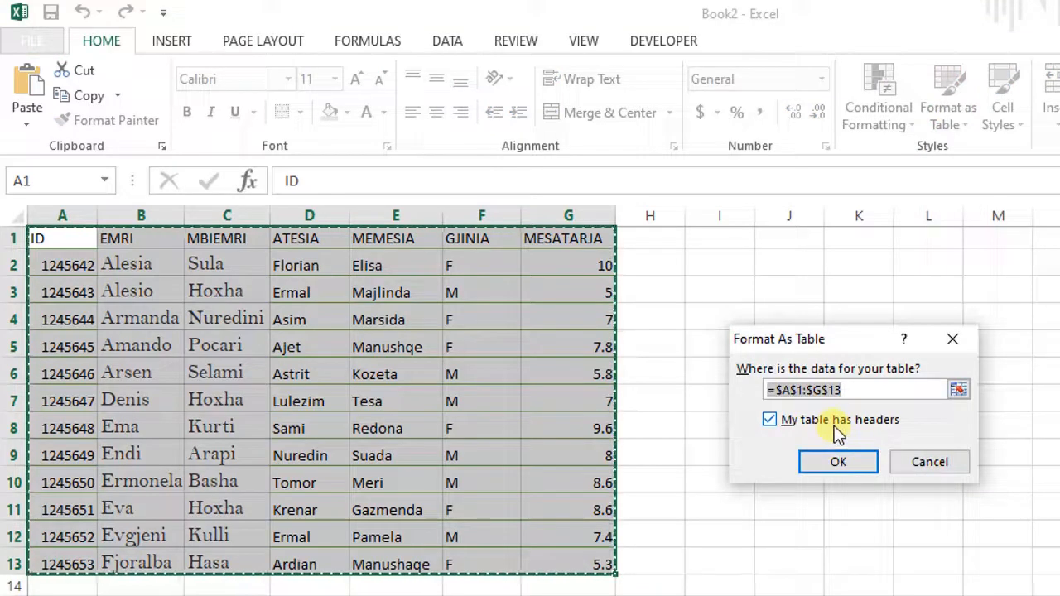
pyautogui.click(837, 461)
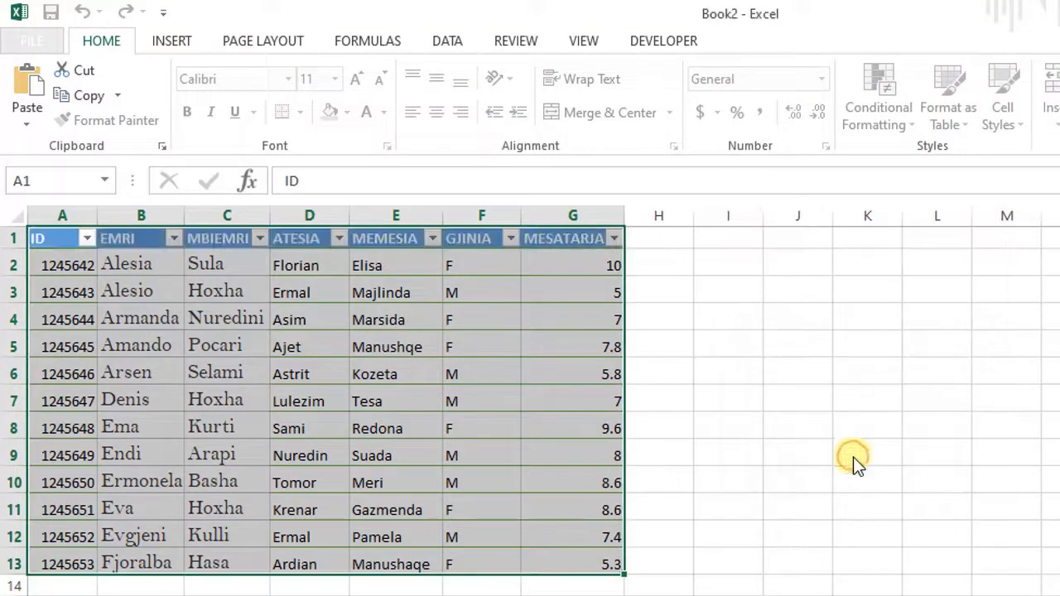
pyautogui.click(728, 342)
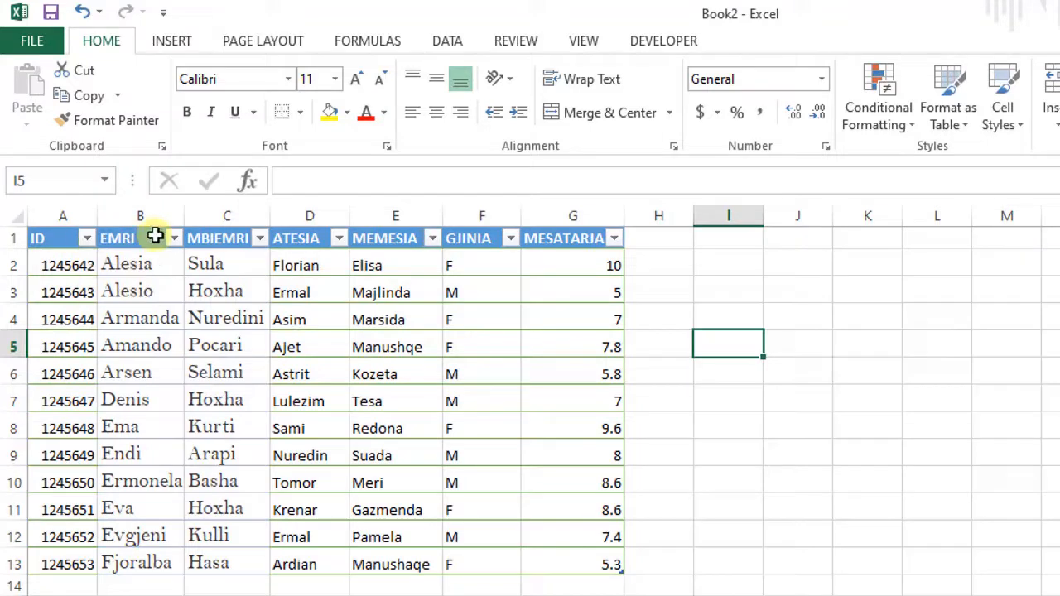
# Filter the MBIEMRI column to show only rows whose text begins with "s" and check the matching surnames
pyautogui.click(260, 239)
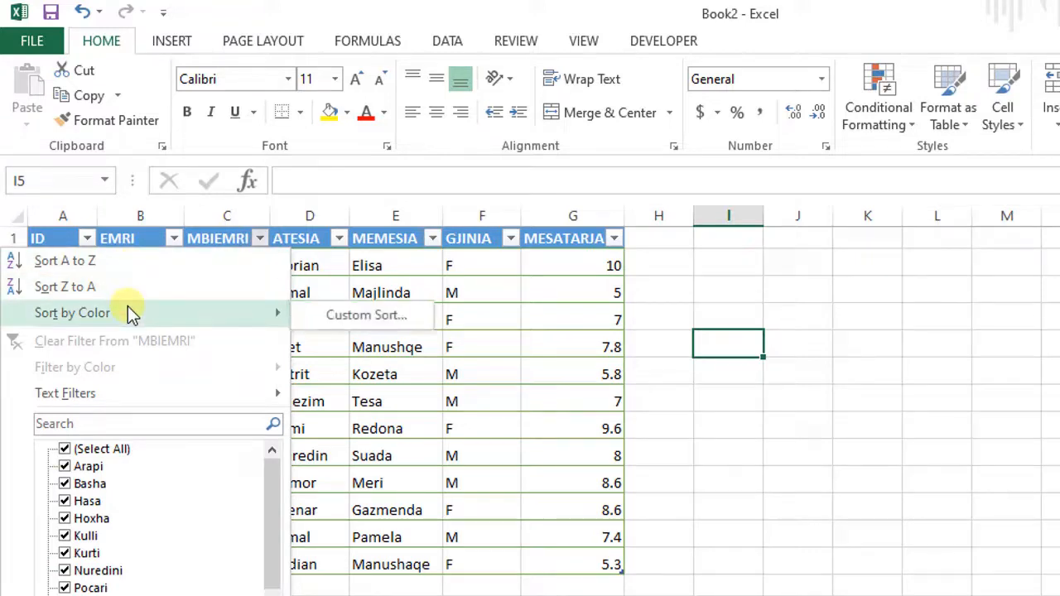
pyautogui.click(97, 391)
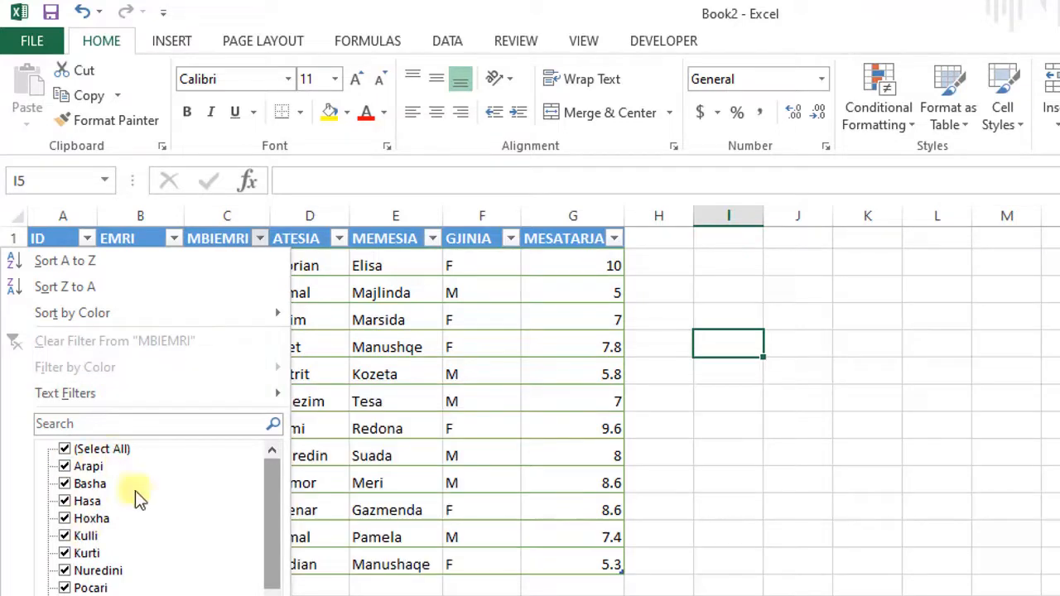
pyautogui.moveTo(268, 486); pyautogui.dragTo(270, 461)
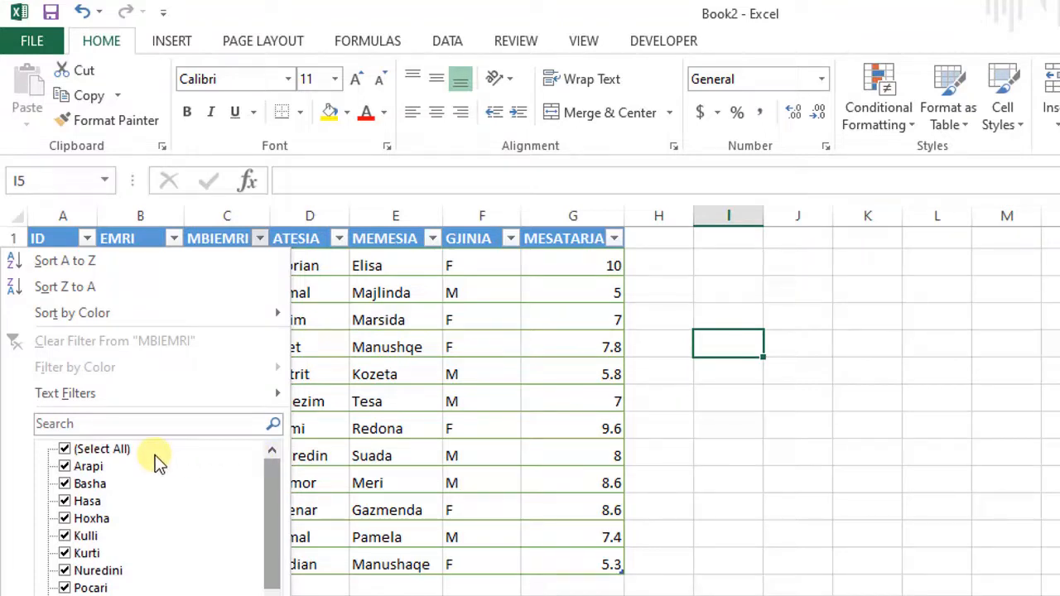
pyautogui.moveTo(121, 396)
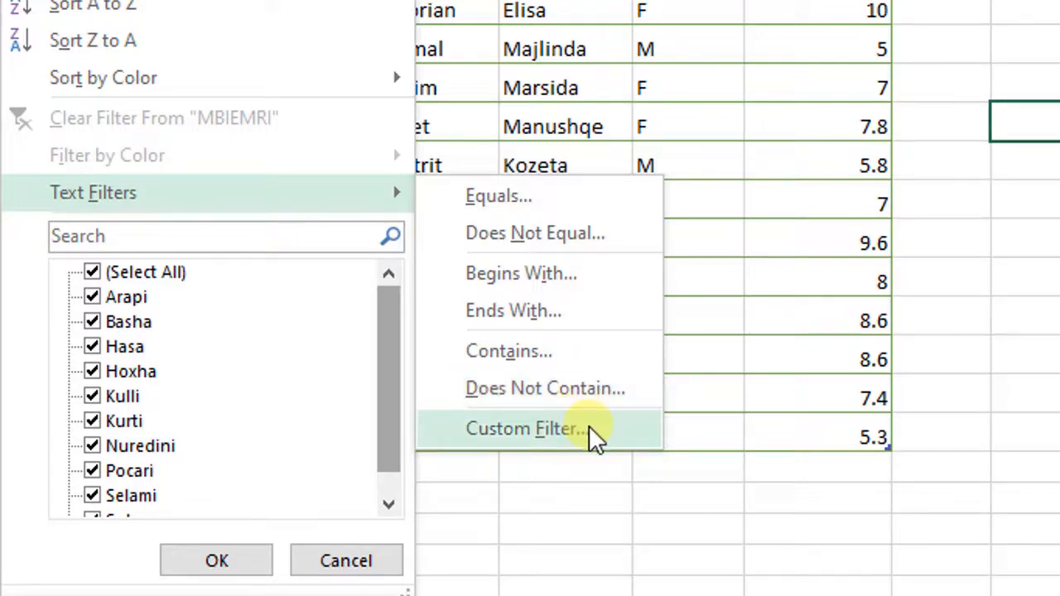
pyautogui.click(545, 271)
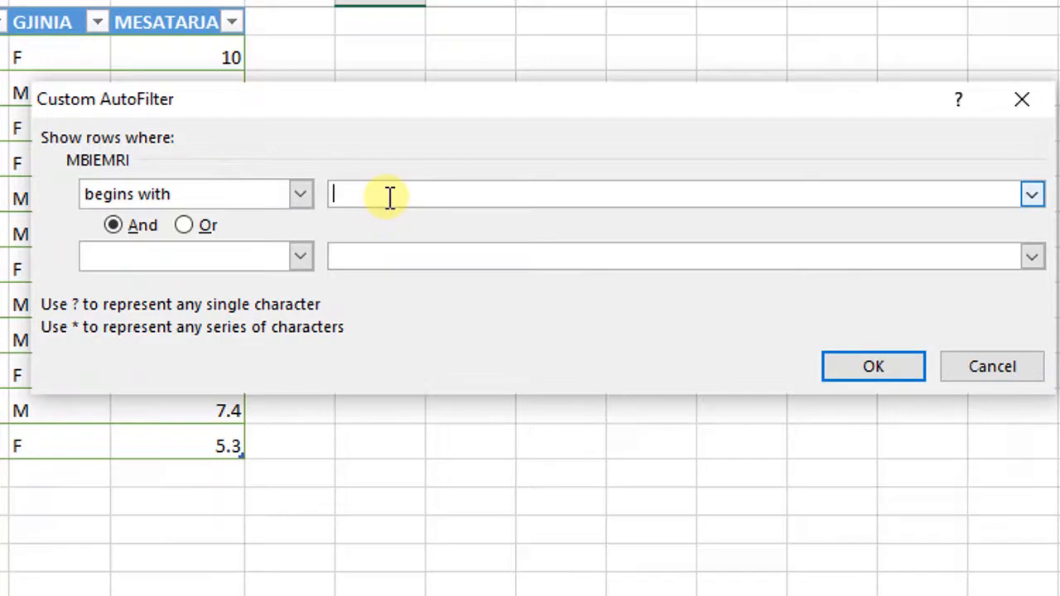
pyautogui.write('s')
pyautogui.click(874, 367)
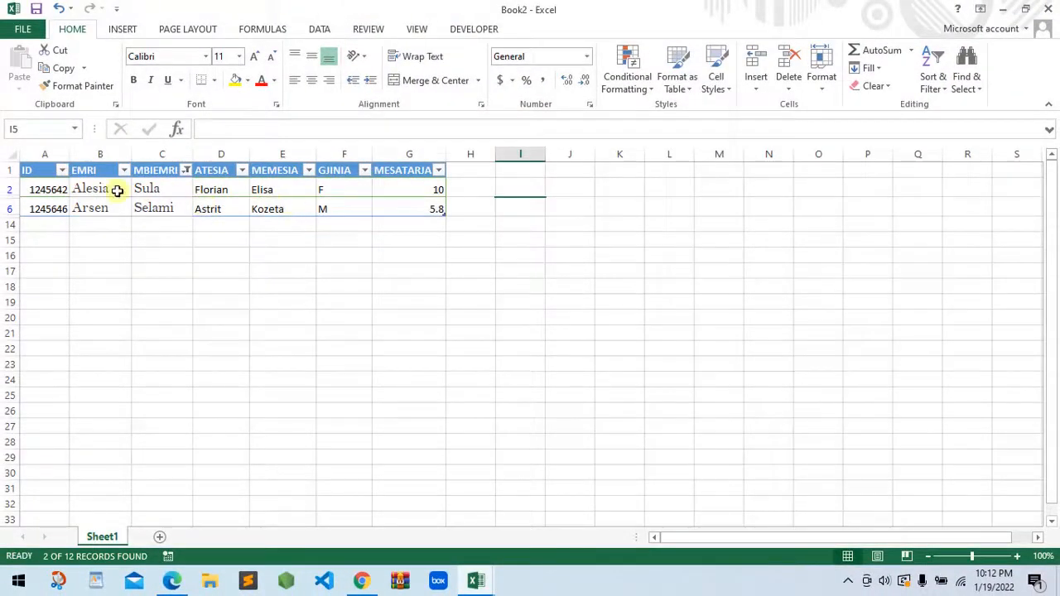
pyautogui.click(167, 189)
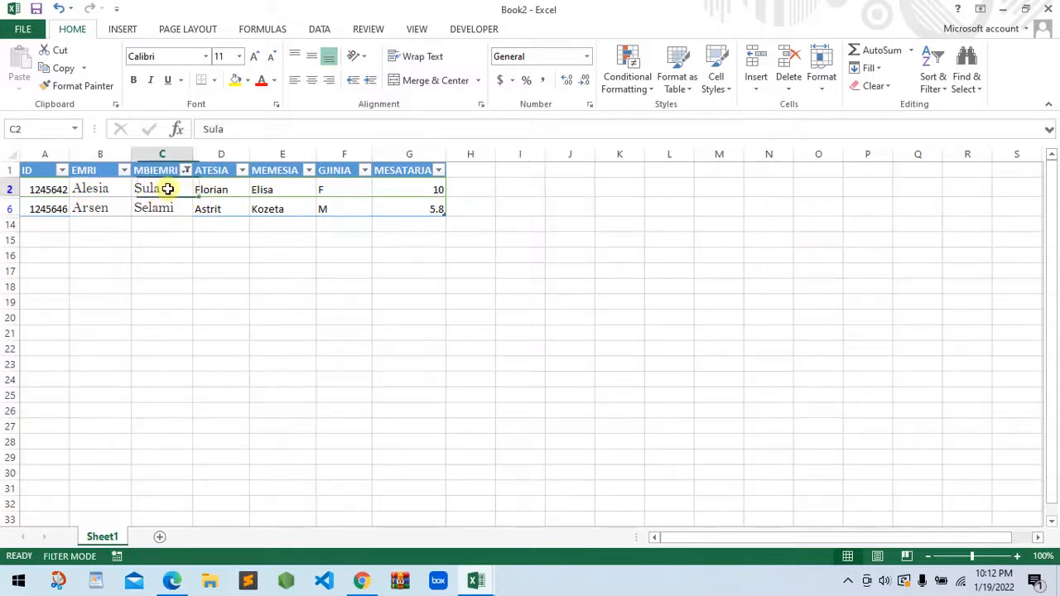
pyautogui.click(166, 207)
pyautogui.click(160, 194)
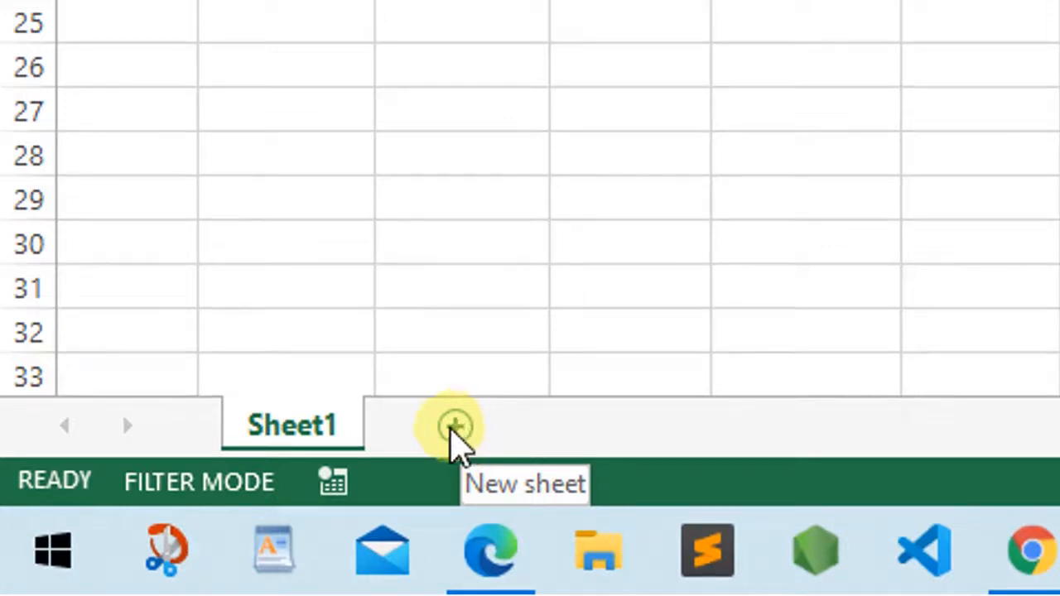
# Add a new worksheet after Sheet1
pyautogui.click(452, 429)
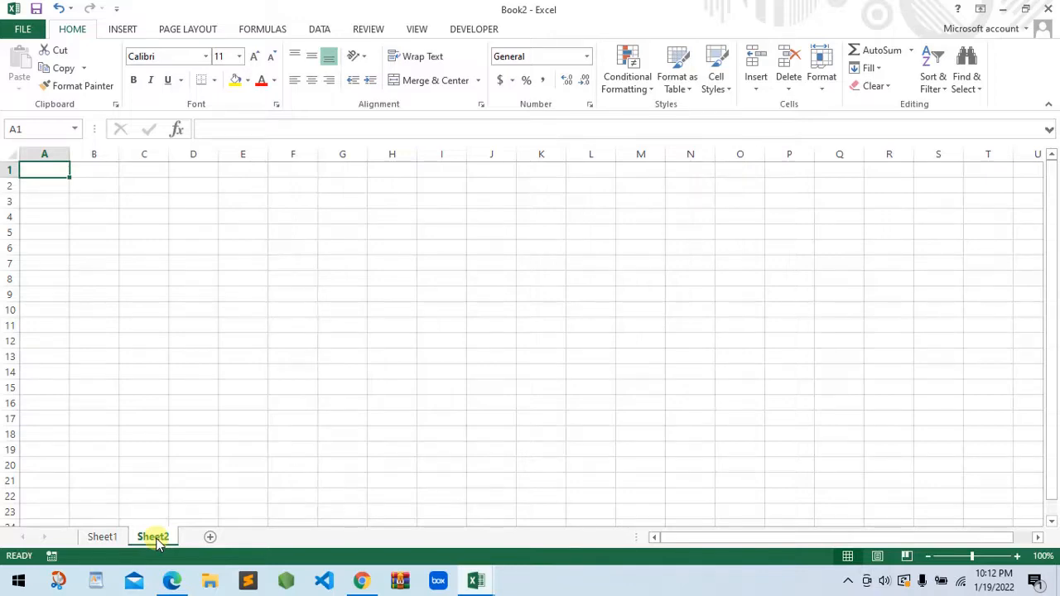
pyautogui.click(106, 538)
pyautogui.click(147, 538)
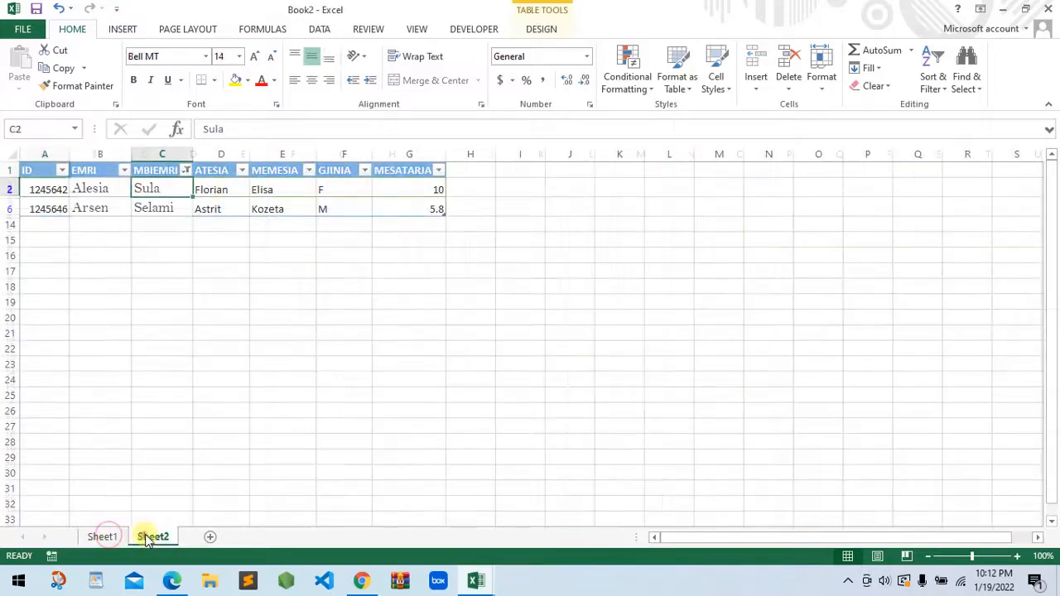
# Copy the filtered table with its headers from Sheet1 and paste it into Sheet2 starting at cell A1
pyautogui.click(104, 537)
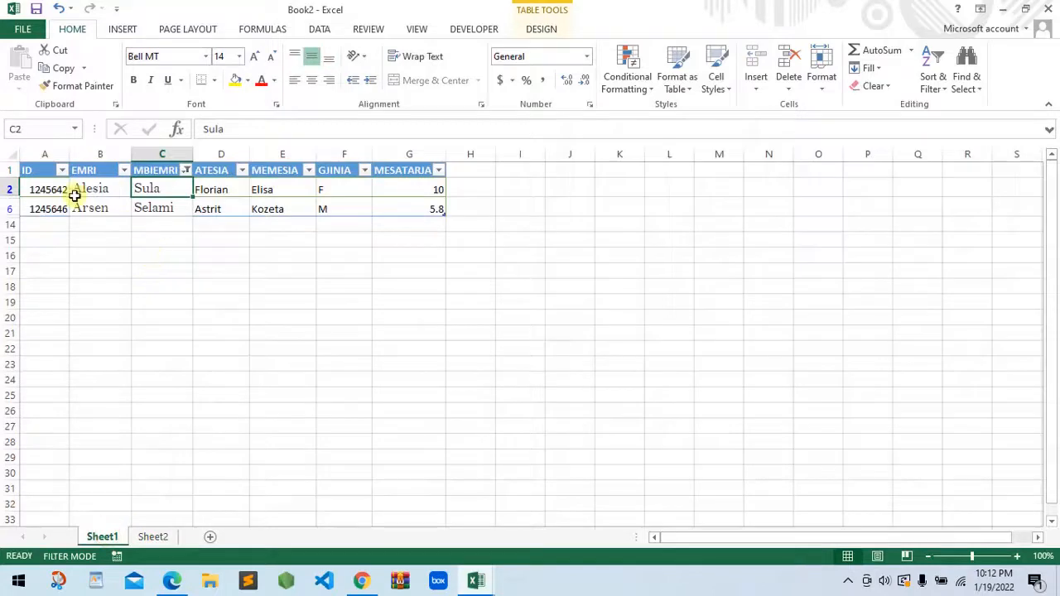
pyautogui.moveTo(27, 169); pyautogui.dragTo(306, 202)
pyautogui.rightClick(284, 199)
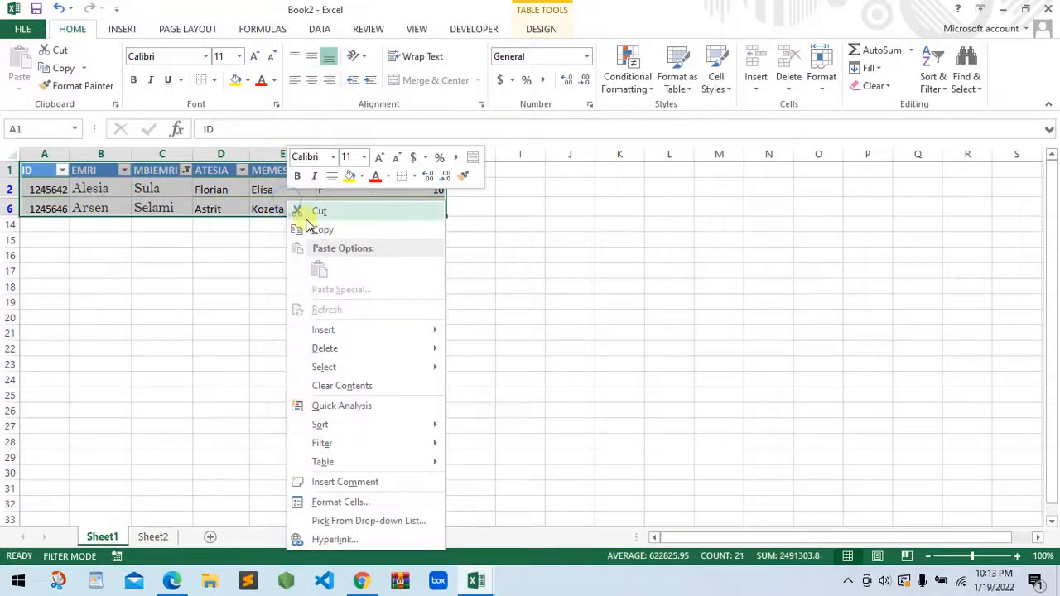
pyautogui.click(312, 229)
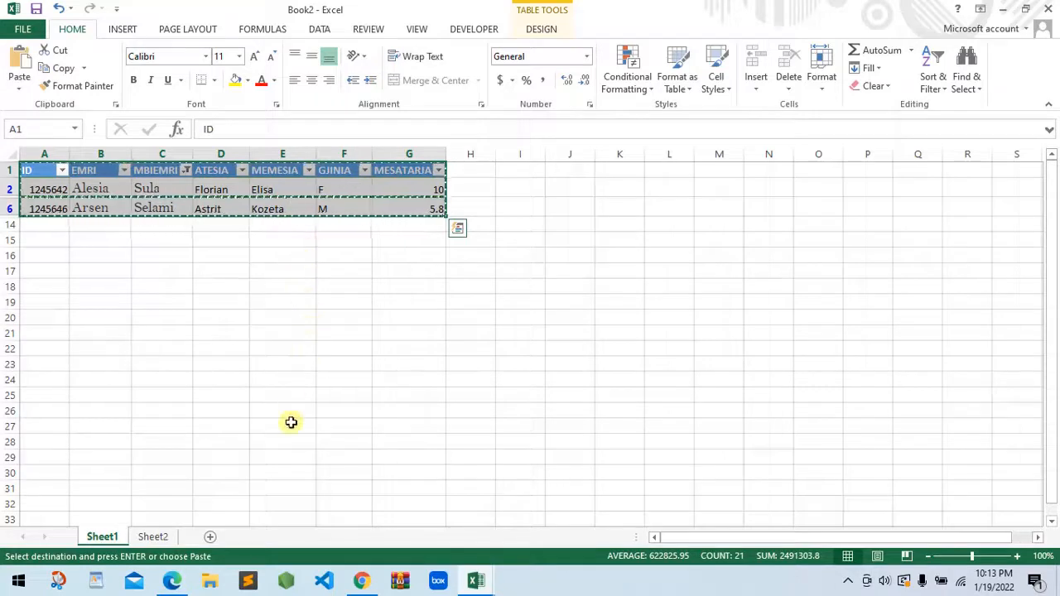
pyautogui.click(151, 536)
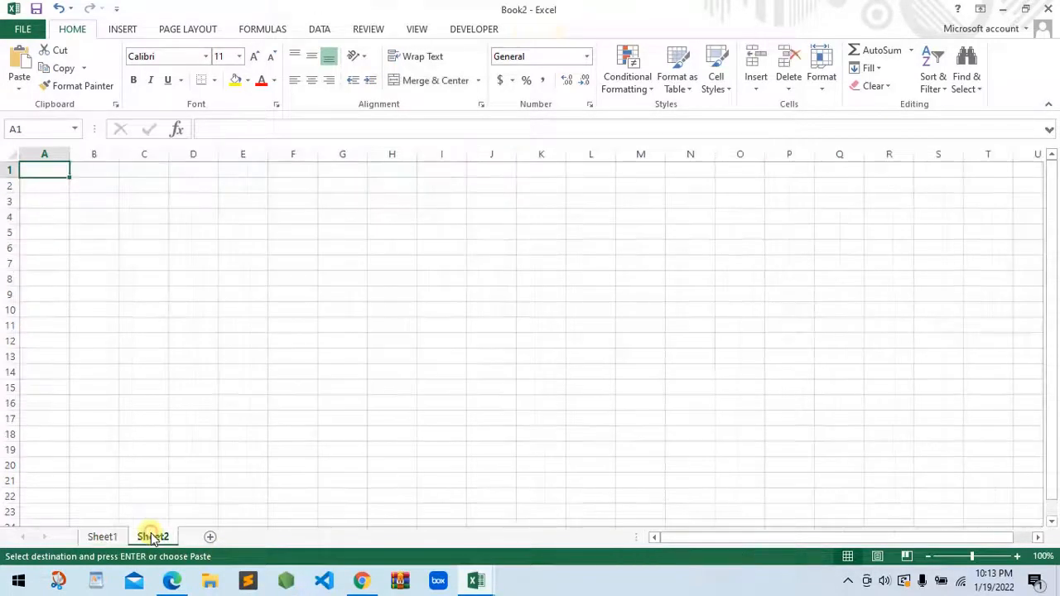
pyautogui.rightClick(42, 169)
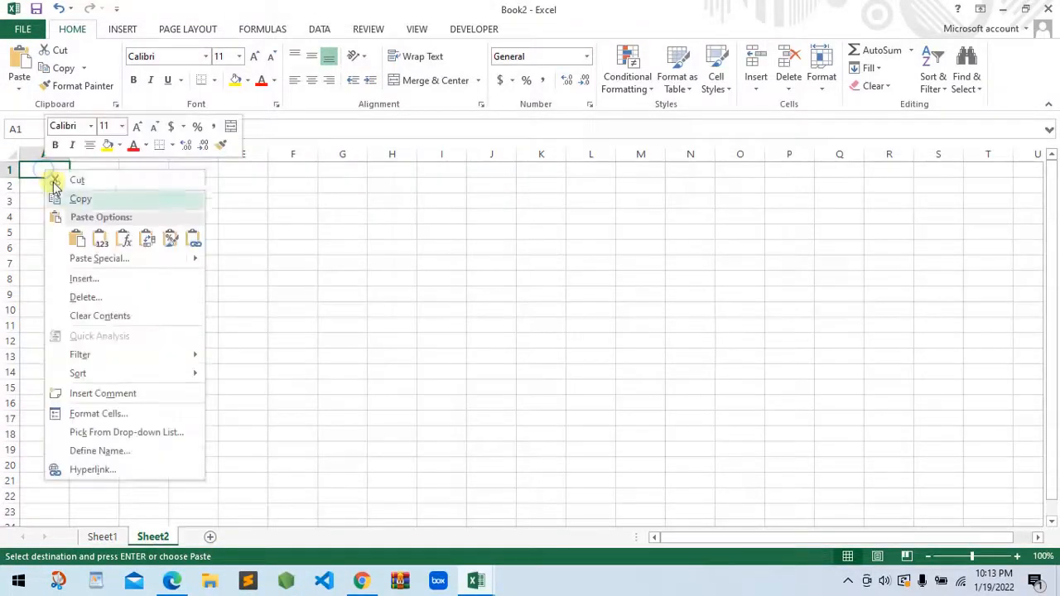
pyautogui.click(80, 241)
pyautogui.click(279, 284)
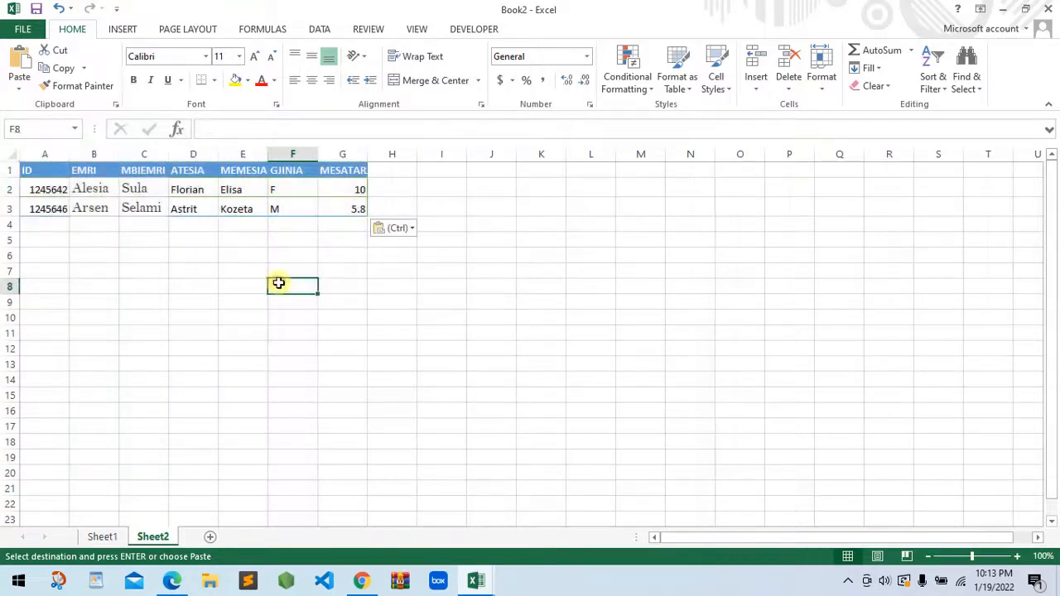
# Rename Sheet2 as "Mbiemri fillon me s" and return to an empty cell on Sheet1
pyautogui.rightClick(151, 537)
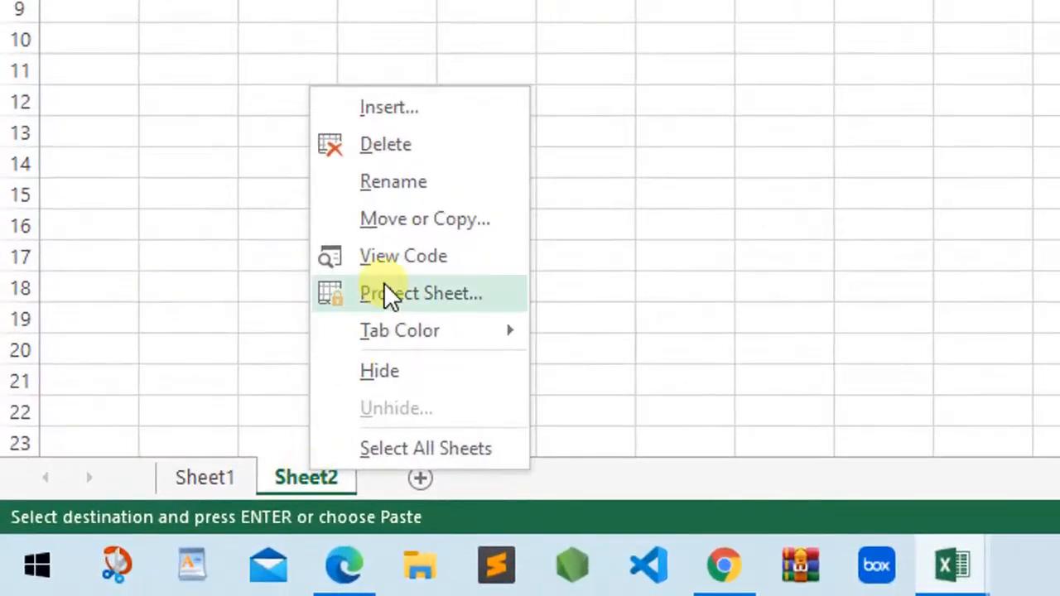
pyautogui.click(381, 179)
pyautogui.write('Mbiem')
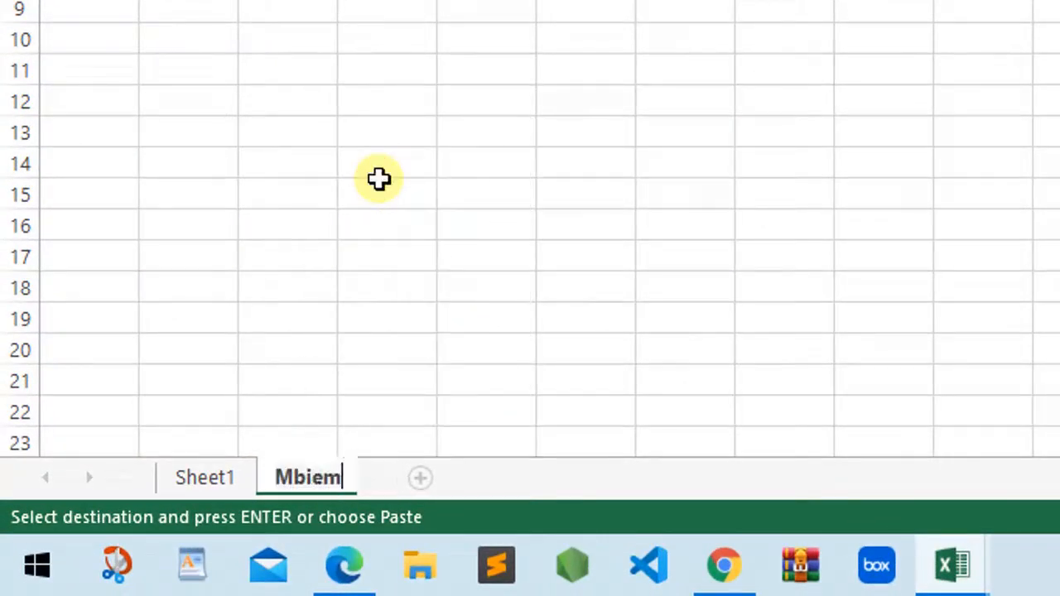
pyautogui.write('ri fillon me s')
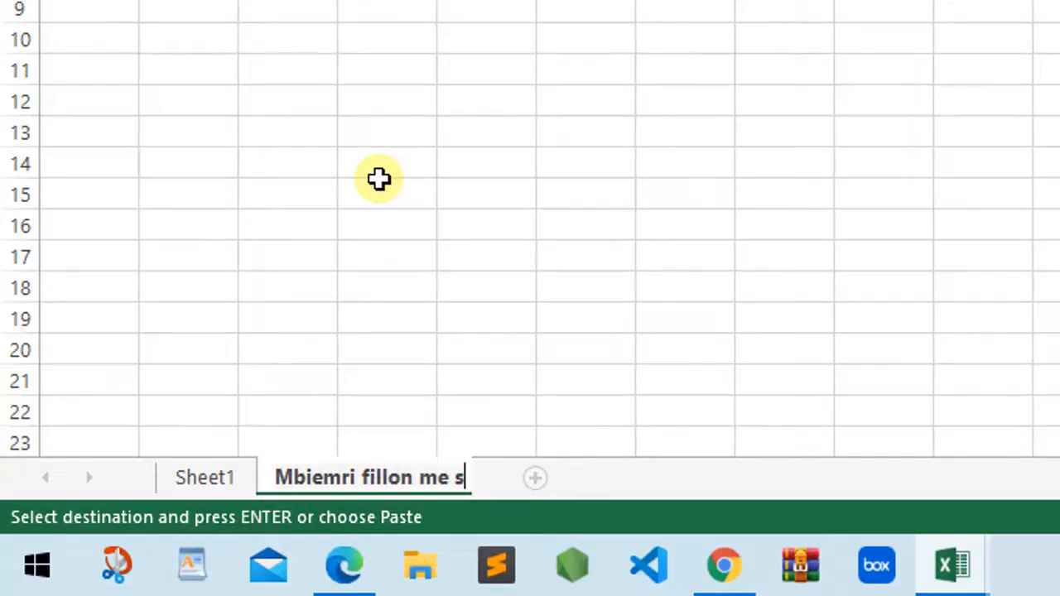
pyautogui.click(207, 481)
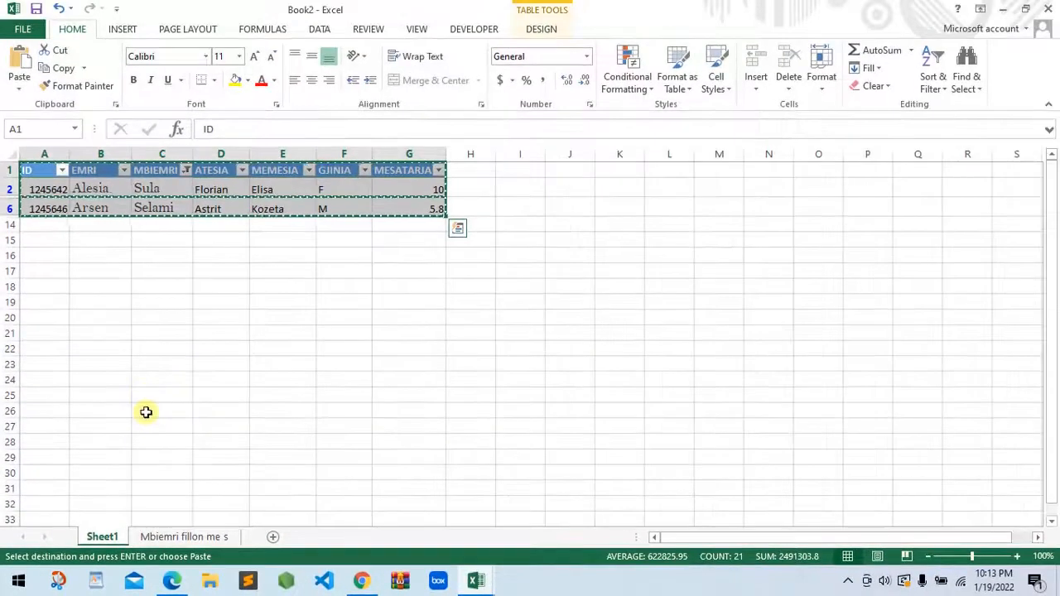
pyautogui.click(533, 225)
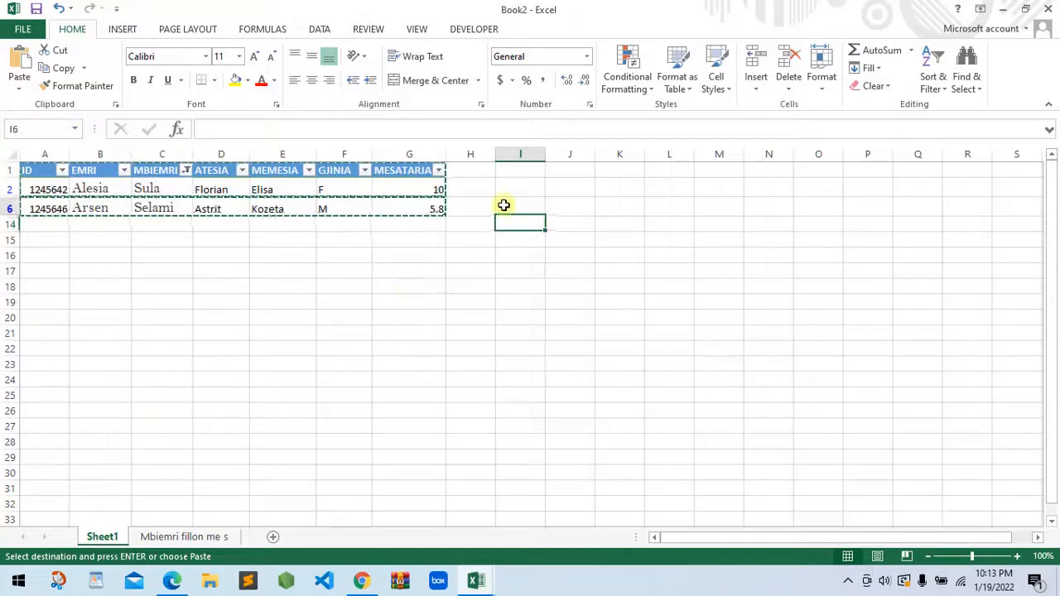
pyautogui.doubleClick(505, 205)
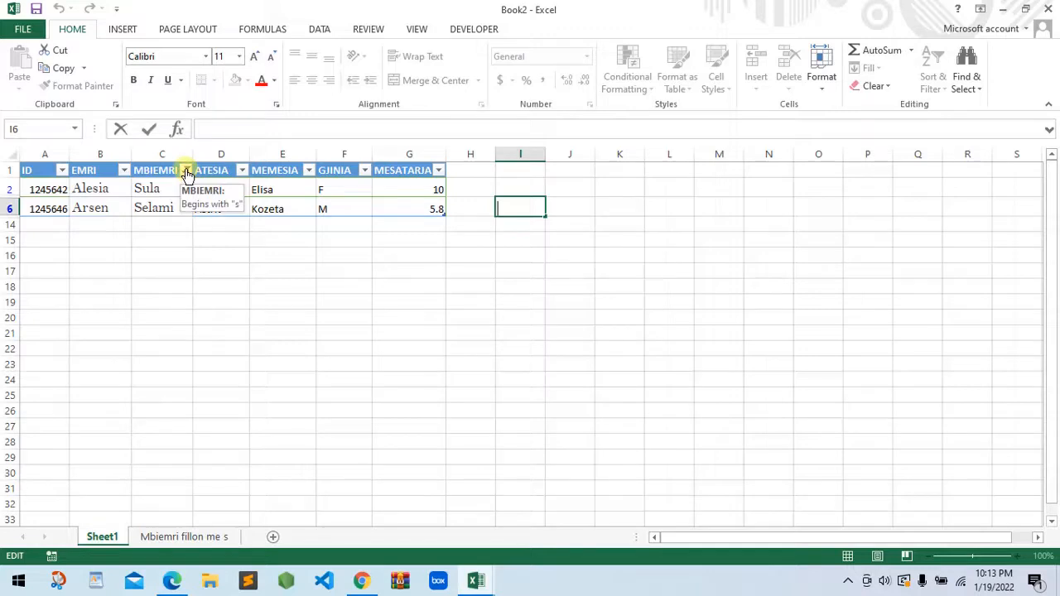
# Replace the MBIEMRI filter with a MESATARJA filter showing only values less than 8, and check the matching averages
pyautogui.click(186, 172)
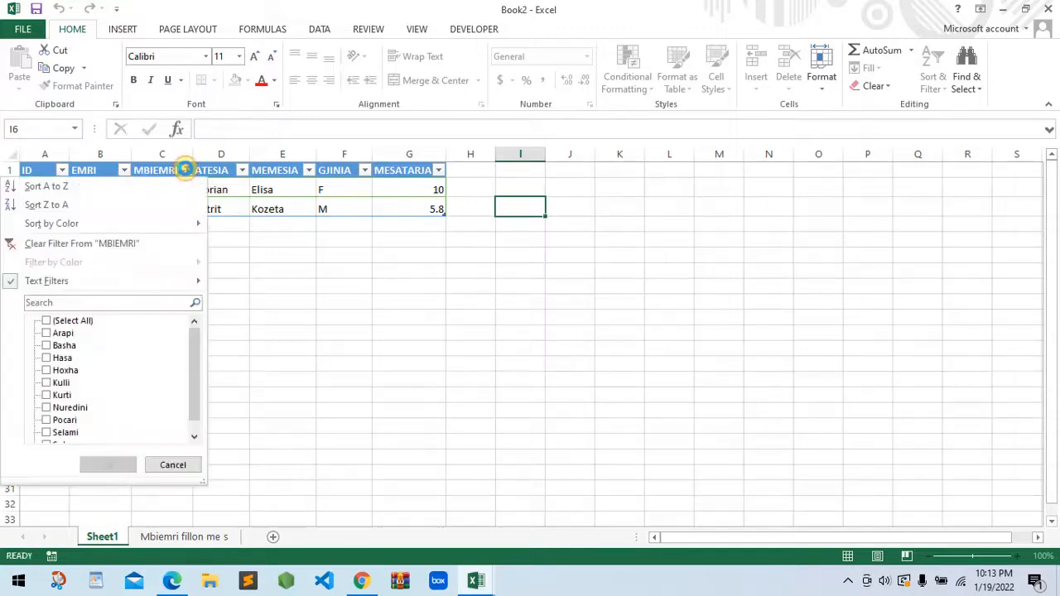
pyautogui.click(66, 323)
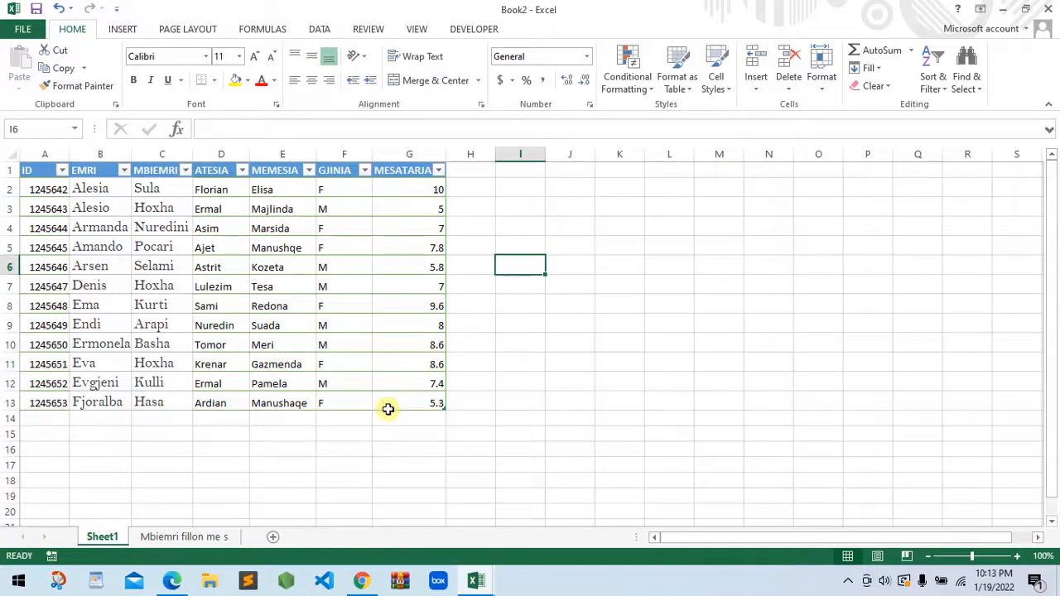
pyautogui.click(438, 172)
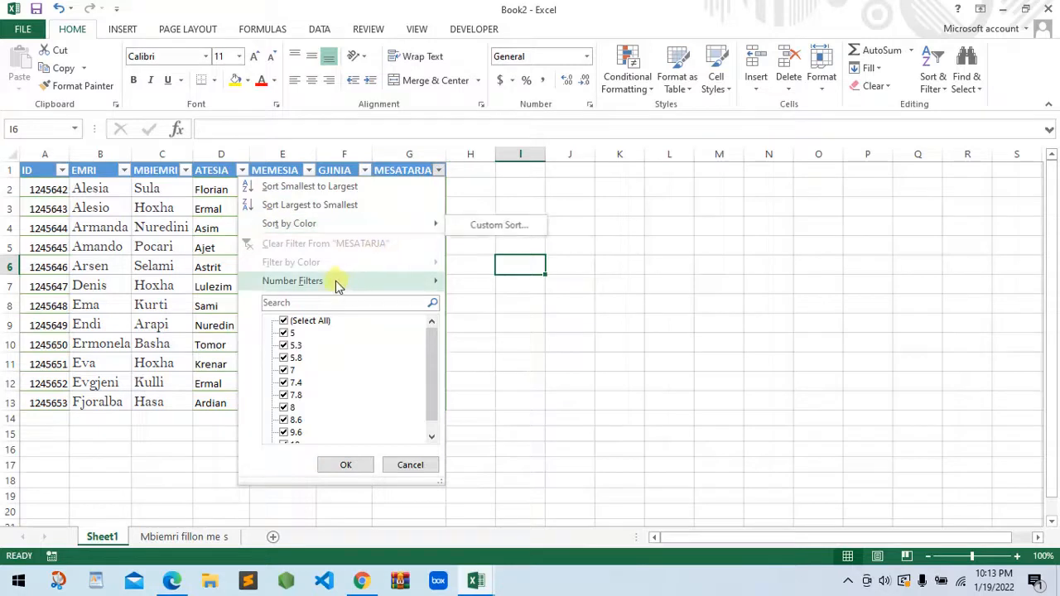
pyautogui.moveTo(316, 283)
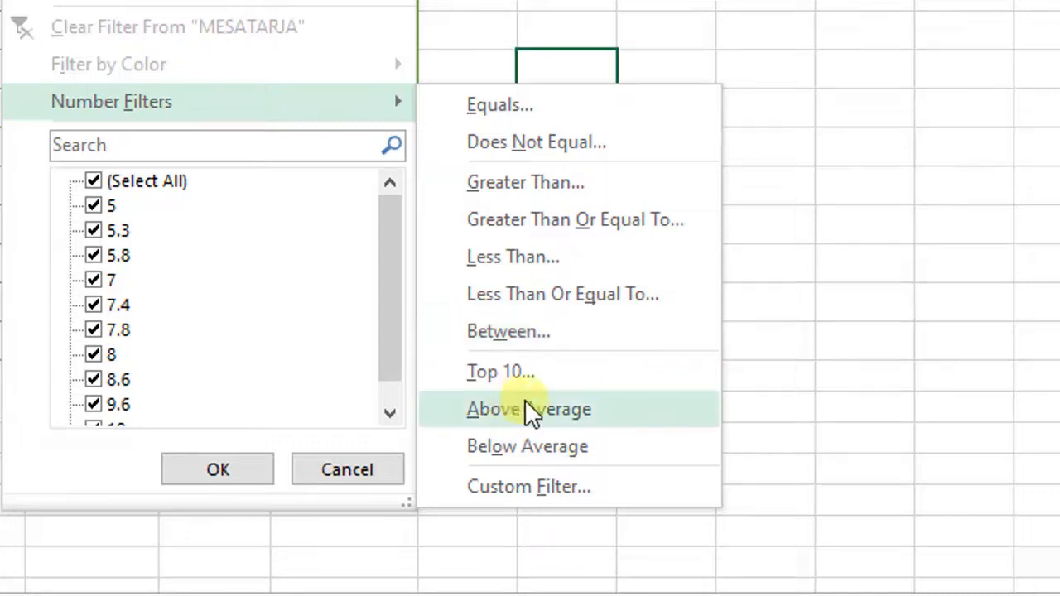
pyautogui.click(375, 104)
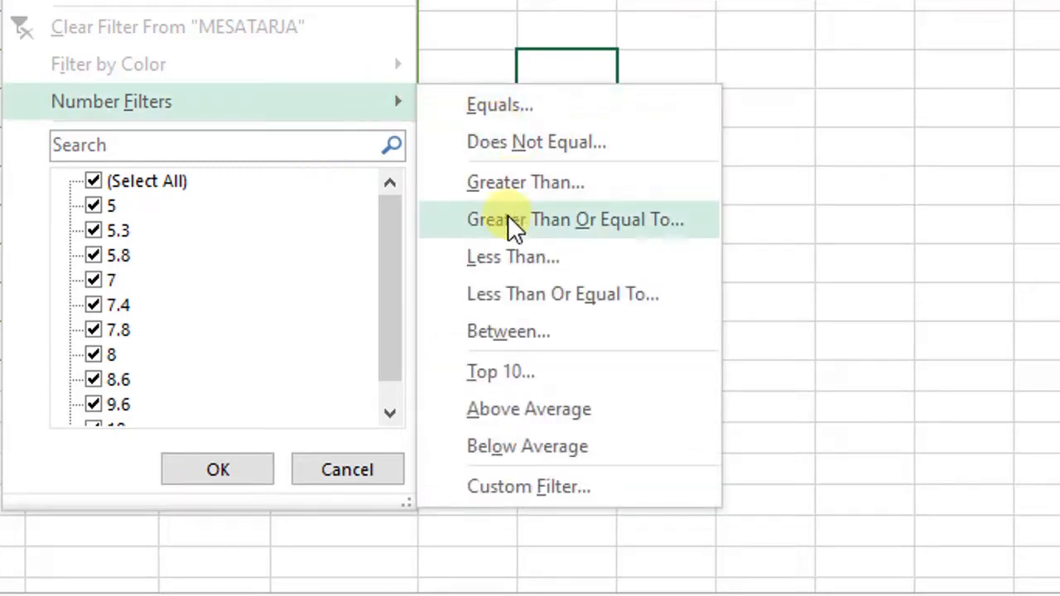
pyautogui.click(511, 256)
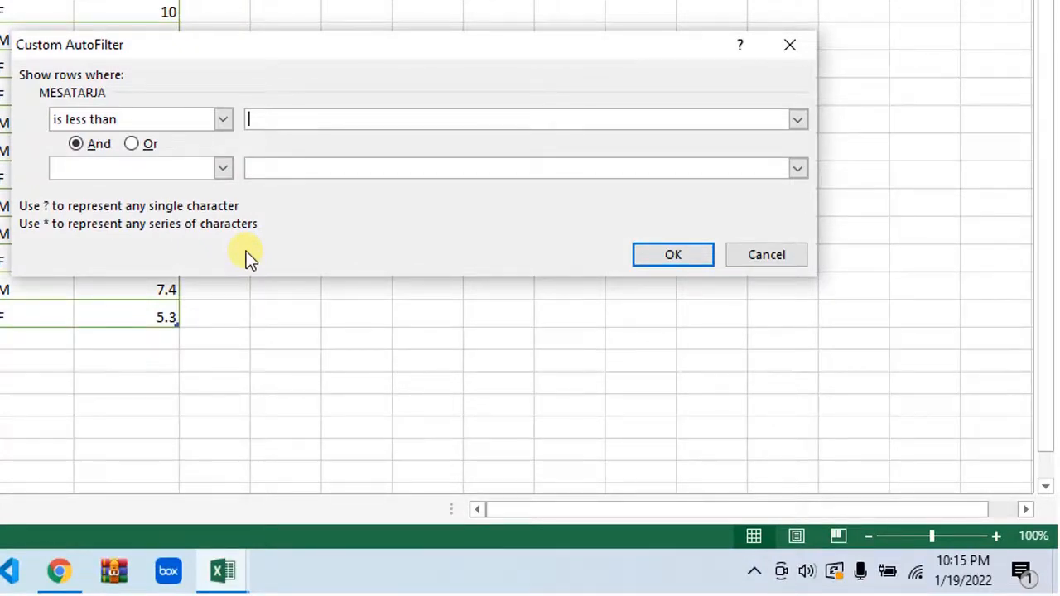
pyautogui.write('8')
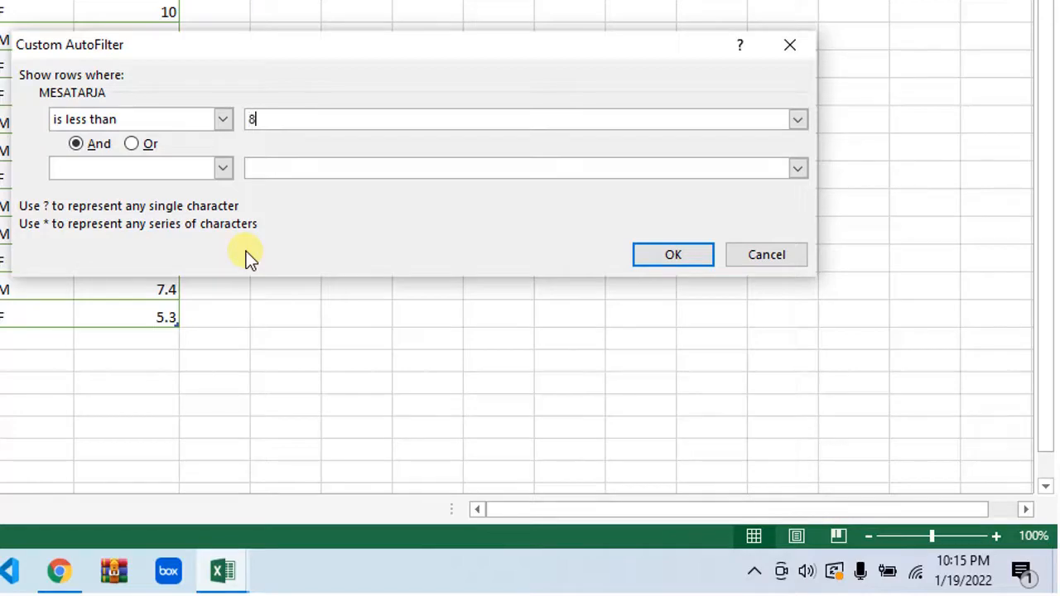
pyautogui.click(674, 256)
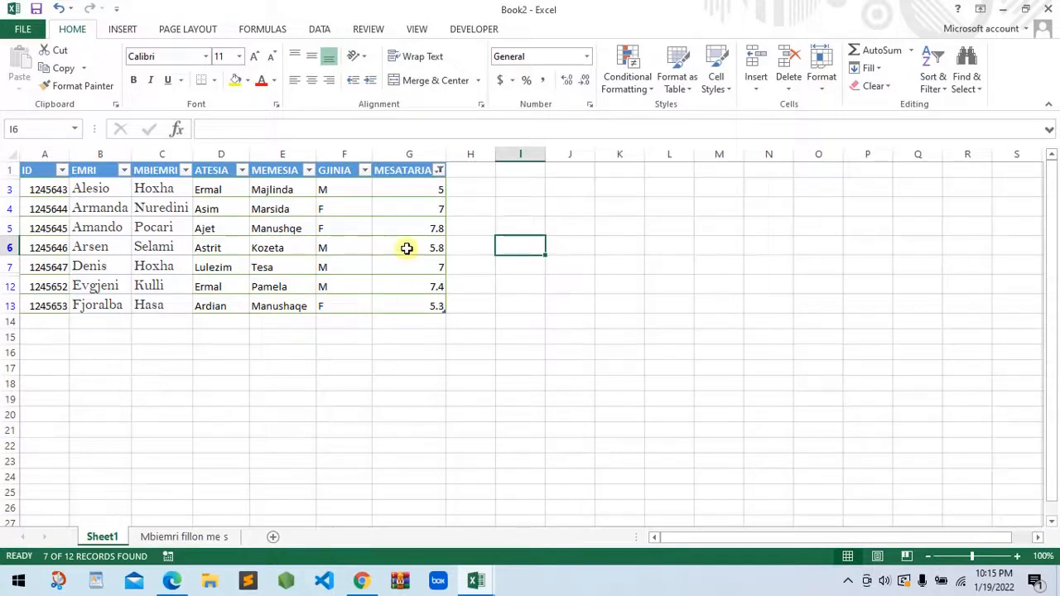
pyautogui.click(418, 189)
pyautogui.moveTo(418, 189); pyautogui.dragTo(428, 303)
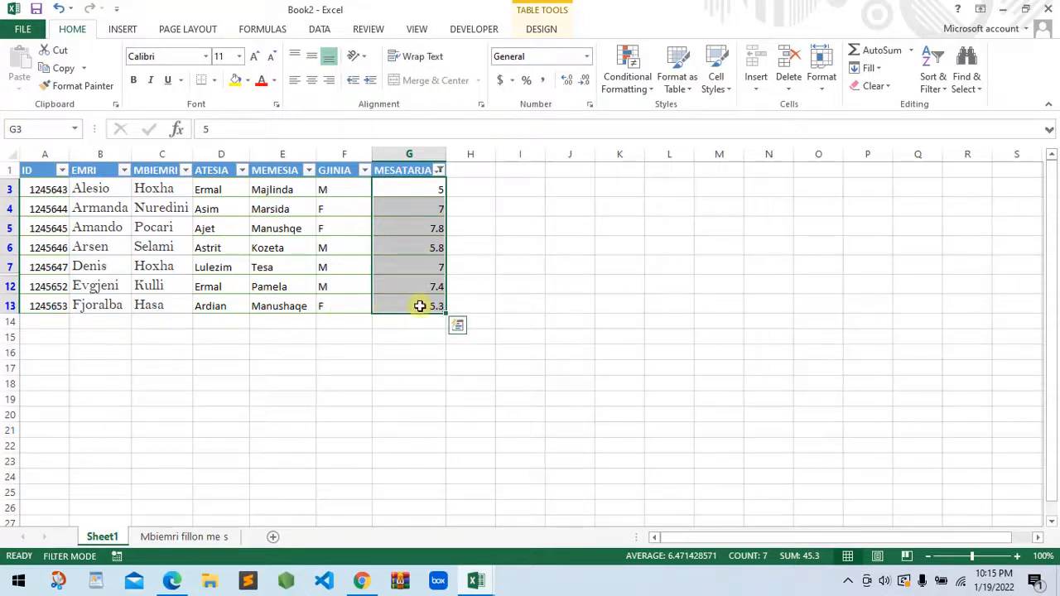
# Copy the filtered table with its headers from Sheet1 and paste it into a new worksheet starting at cell A1
pyautogui.moveTo(40, 171); pyautogui.dragTo(430, 297)
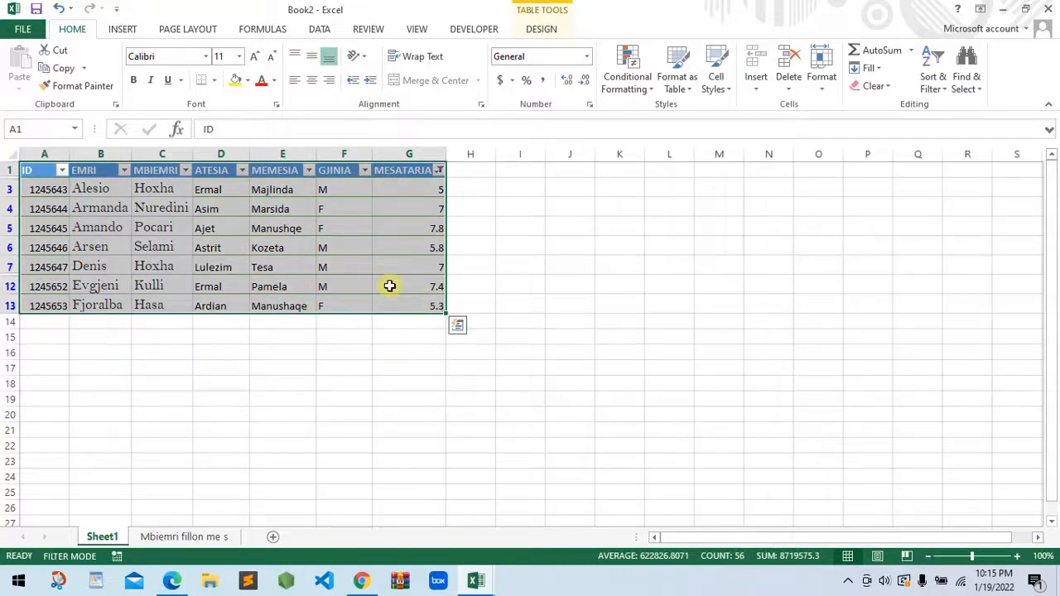
pyautogui.rightClick(389, 286)
pyautogui.click(422, 242)
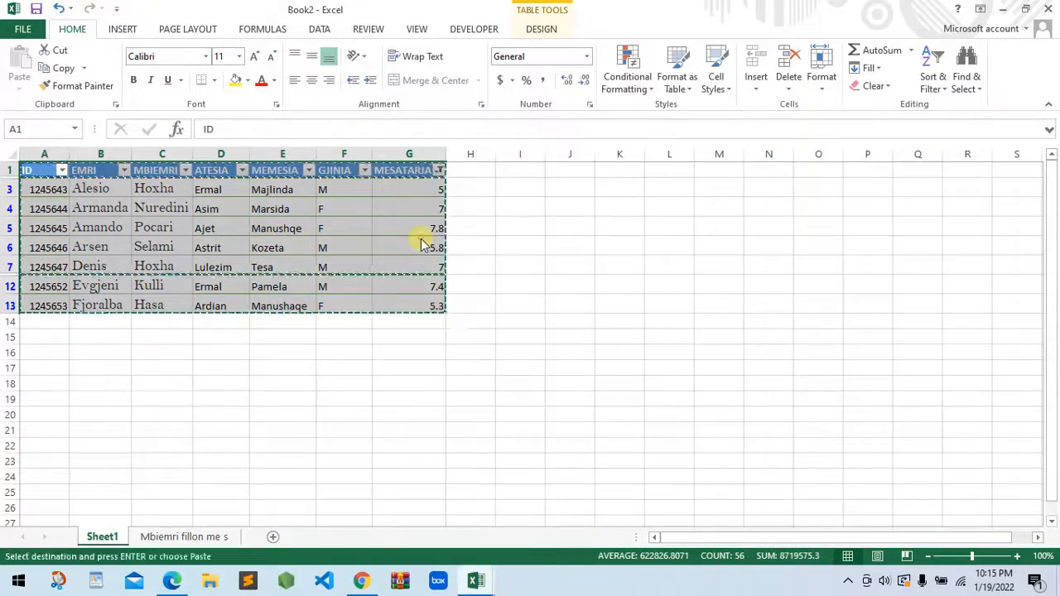
pyautogui.click(271, 538)
pyautogui.rightClick(36, 171)
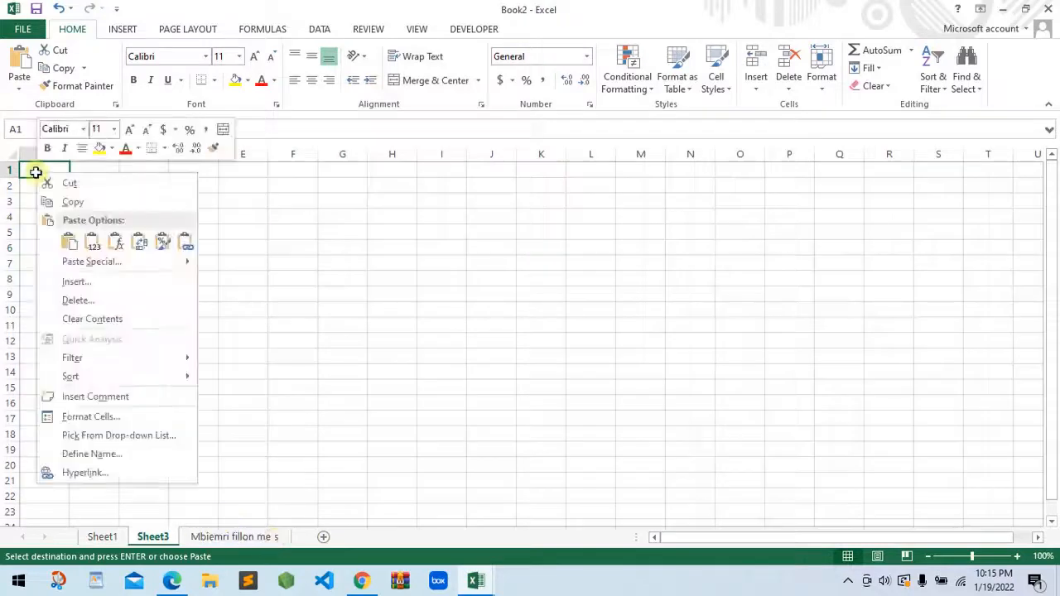
pyautogui.click(69, 241)
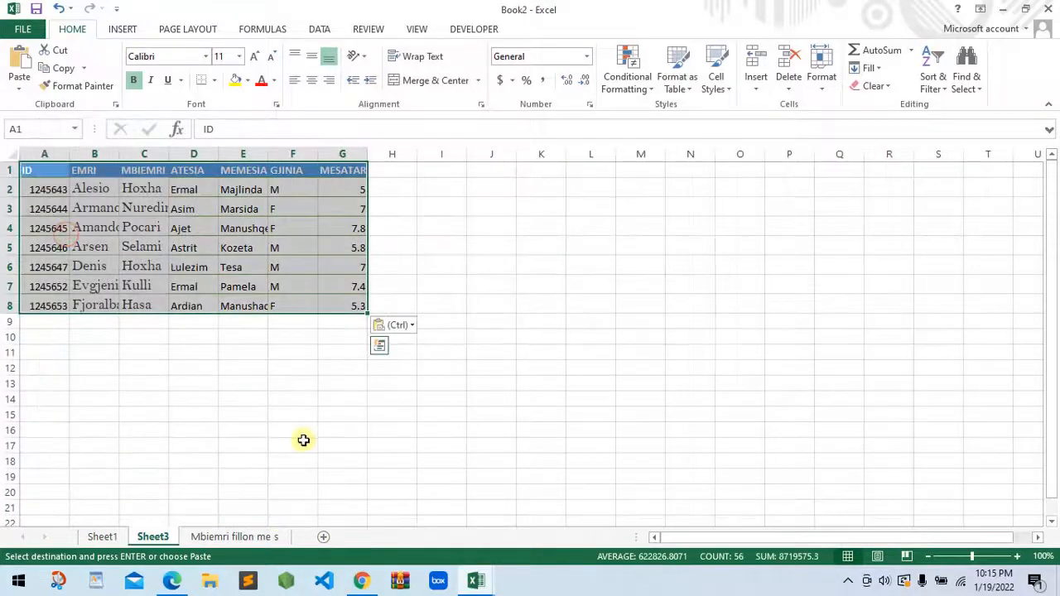
# Rename Sheet3 with a name beginning "mesatarja<"
pyautogui.rightClick(152, 536)
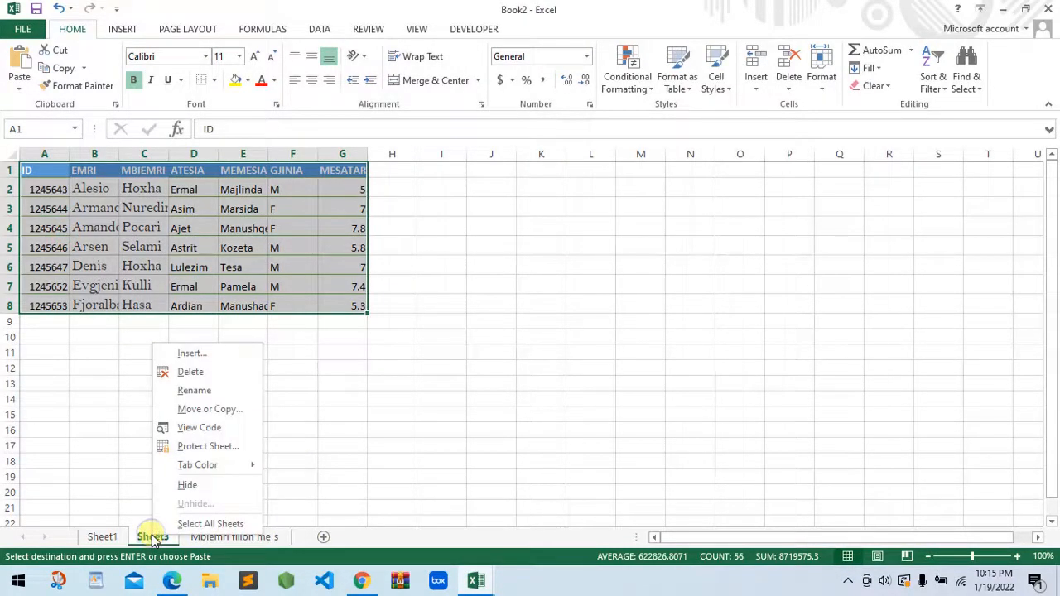
pyautogui.click(191, 391)
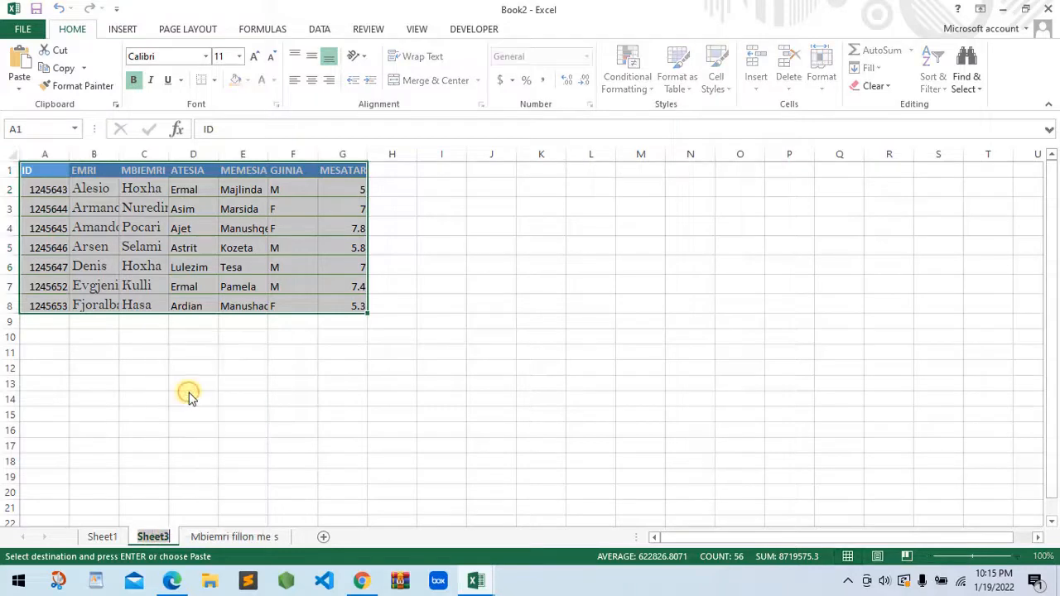
pyautogui.write('mesatarja<')
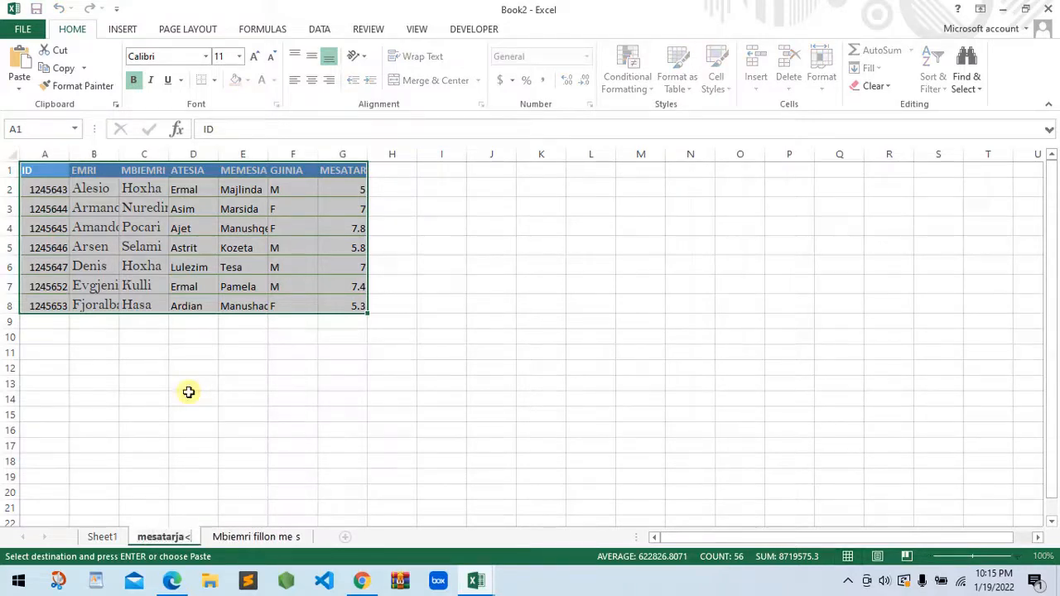